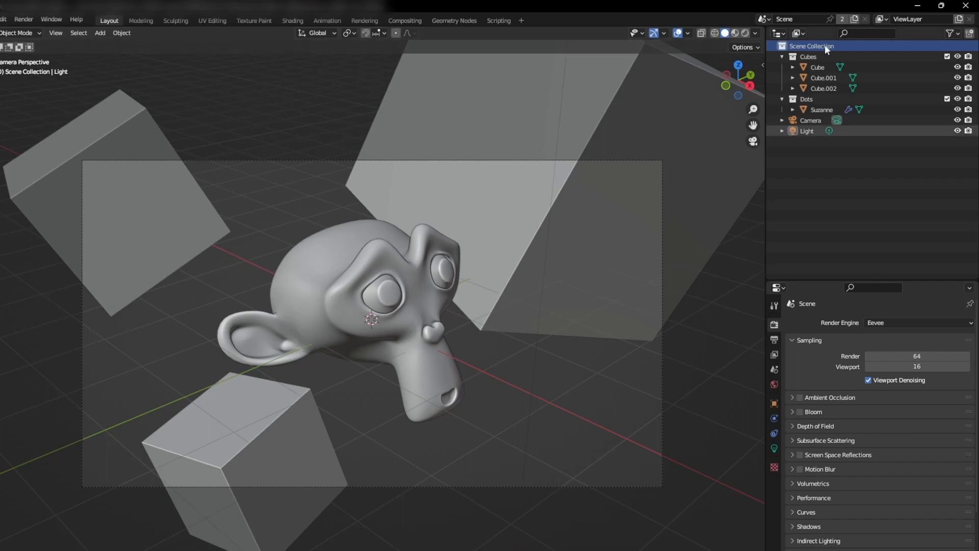
# Step: With the Dots collection active, add a new view layer and name it Dots
pyautogui.click(815, 54)
pyautogui.click(805, 100)
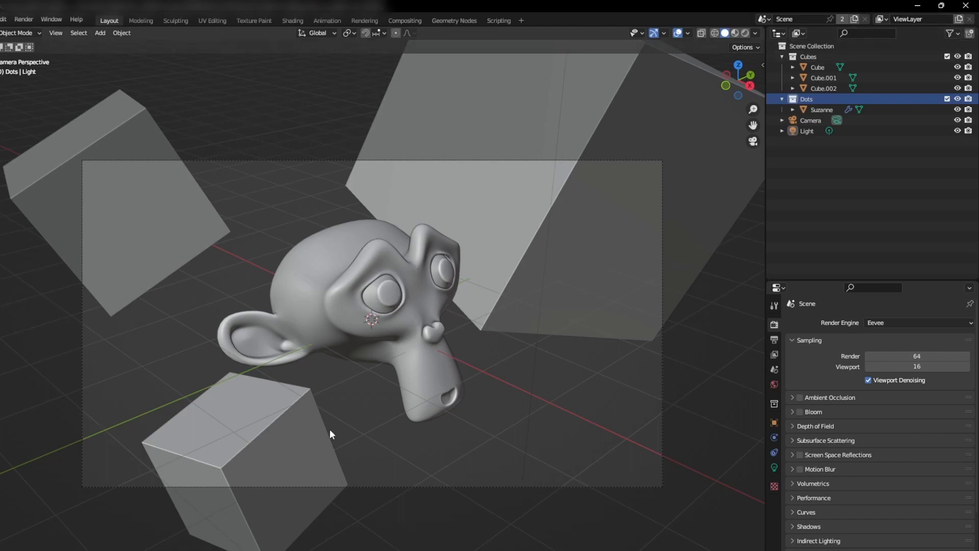
pyautogui.click(959, 20)
pyautogui.click(921, 41)
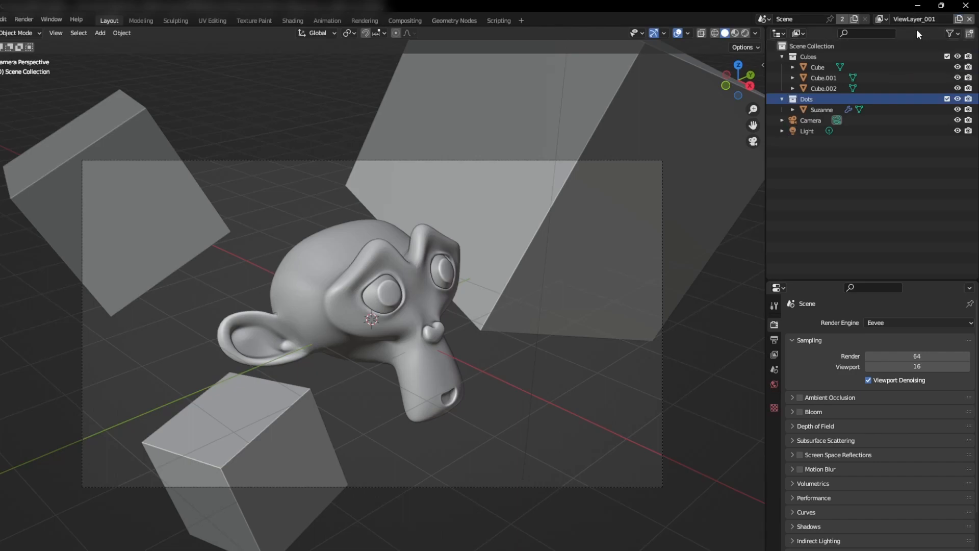
pyautogui.write('Dots')
pyautogui.press('Return')
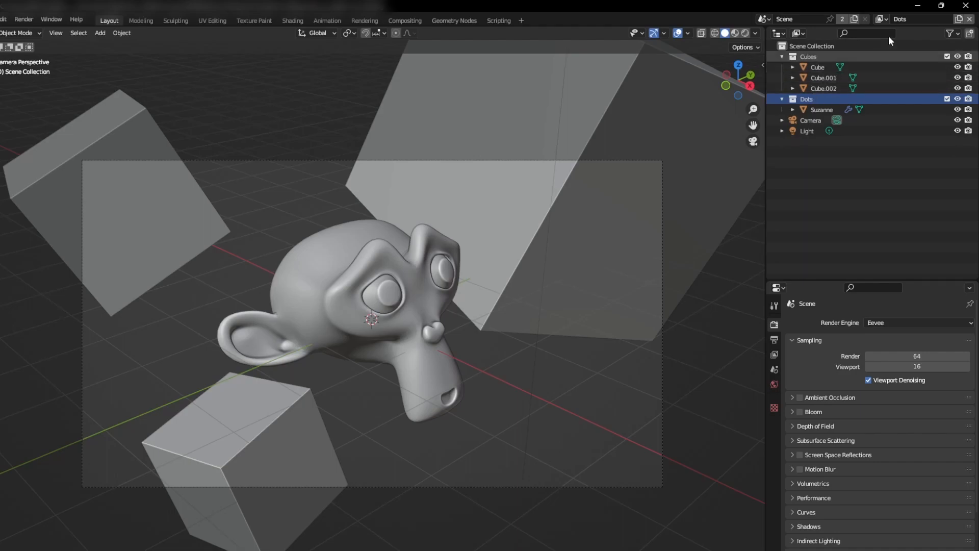
# Step: Disable the Cubes collection from the Dots view layer
pyautogui.click(819, 58)
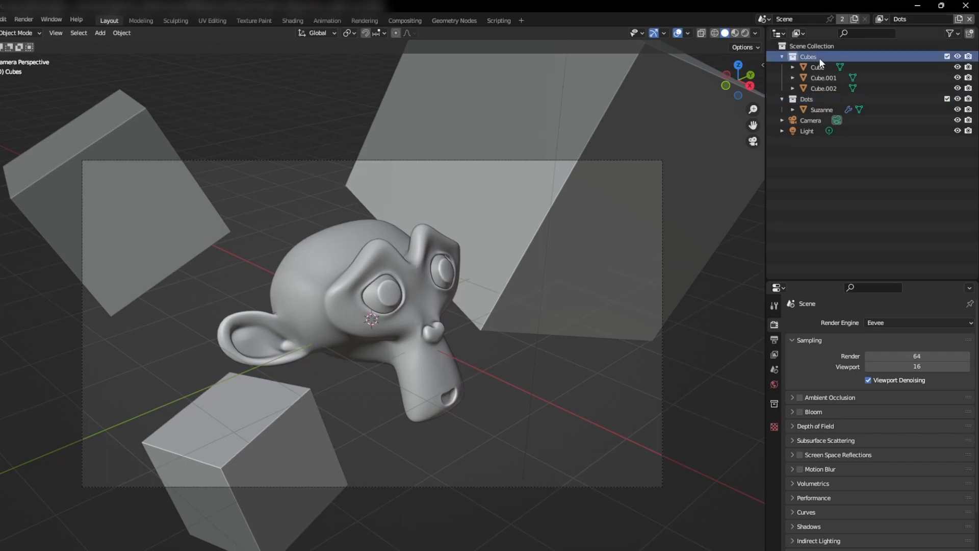
pyautogui.rightClick(819, 57)
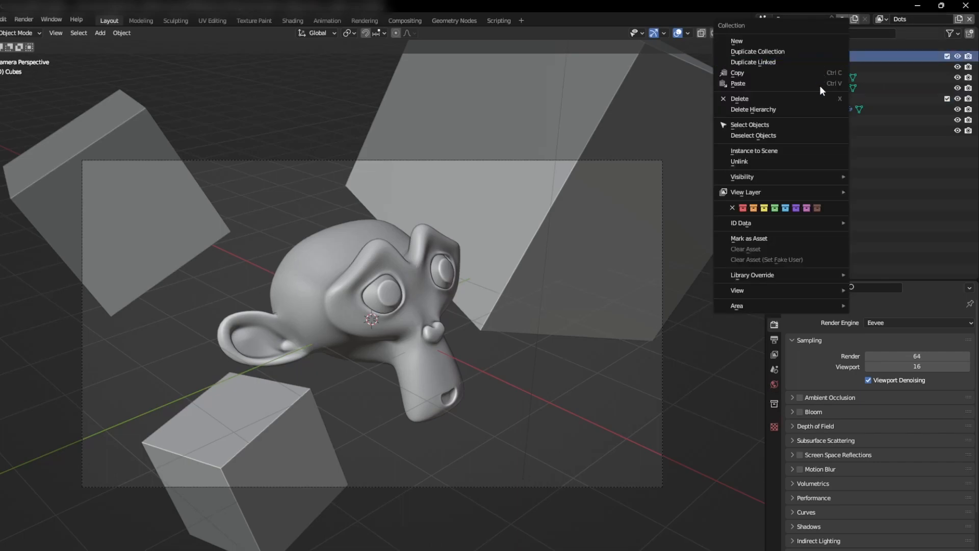
pyautogui.moveTo(805, 191)
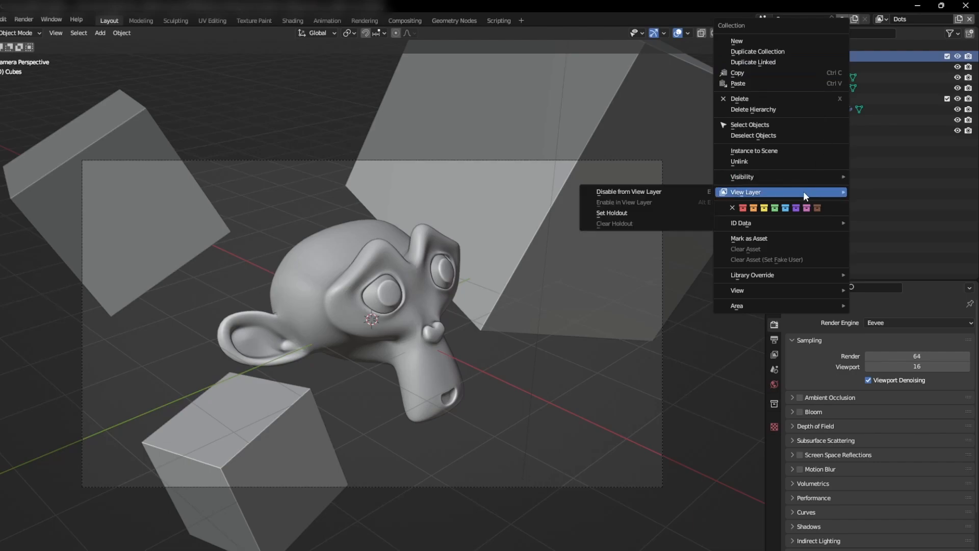
pyautogui.click(678, 191)
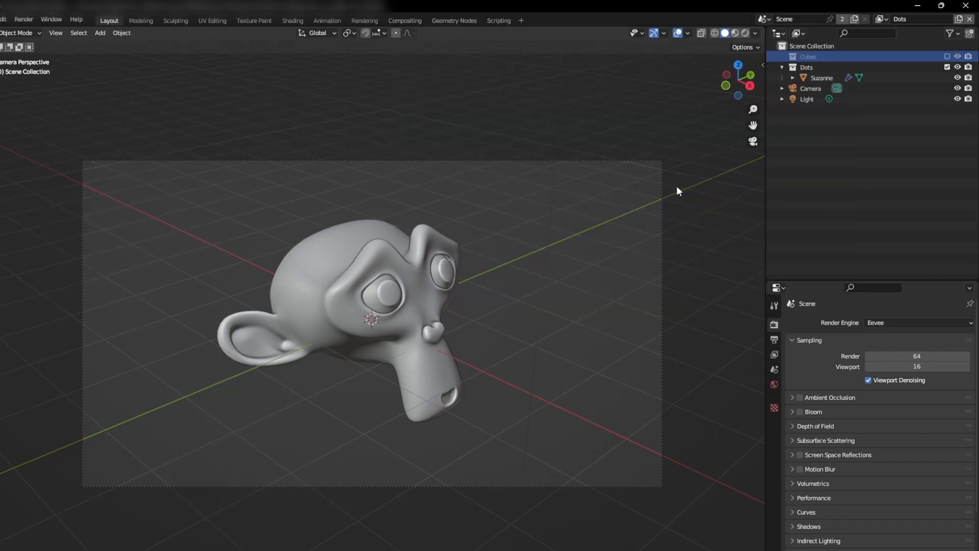
# Step: Add another new view layer and name it Cubes
pyautogui.click(958, 20)
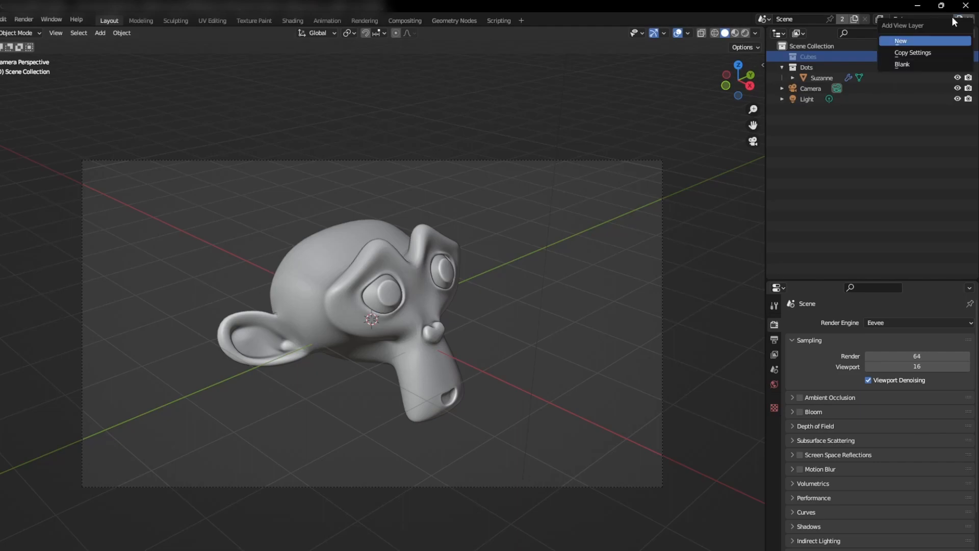
pyautogui.click(902, 43)
pyautogui.doubleClick(905, 17)
pyautogui.write('cubes')
pyautogui.press('Return')
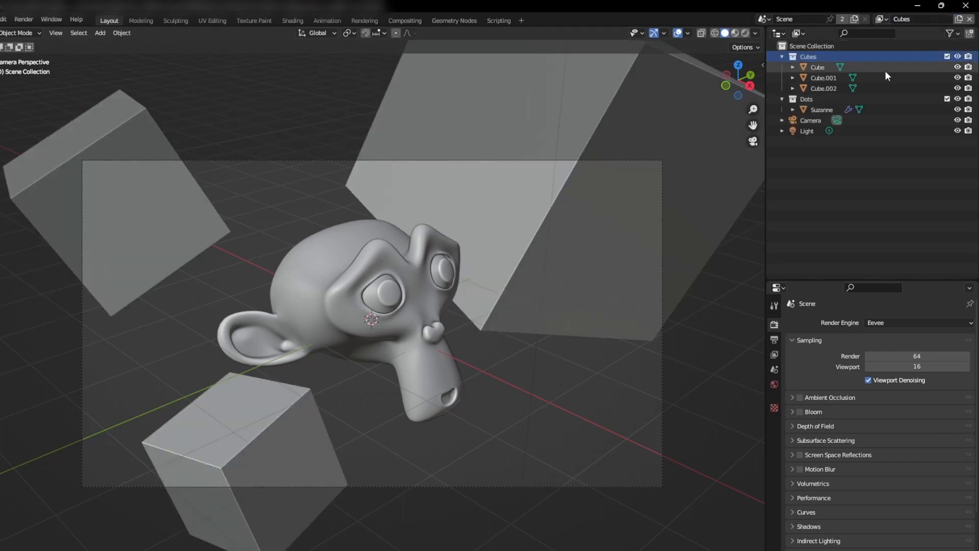
# Step: Disable the Dots collection from the Cubes view layer
pyautogui.click(823, 100)
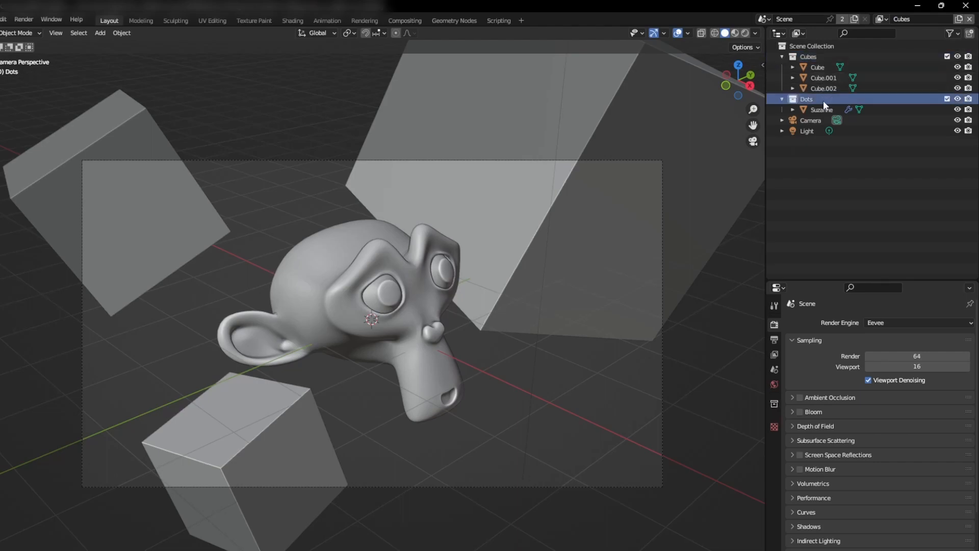
pyautogui.rightClick(823, 100)
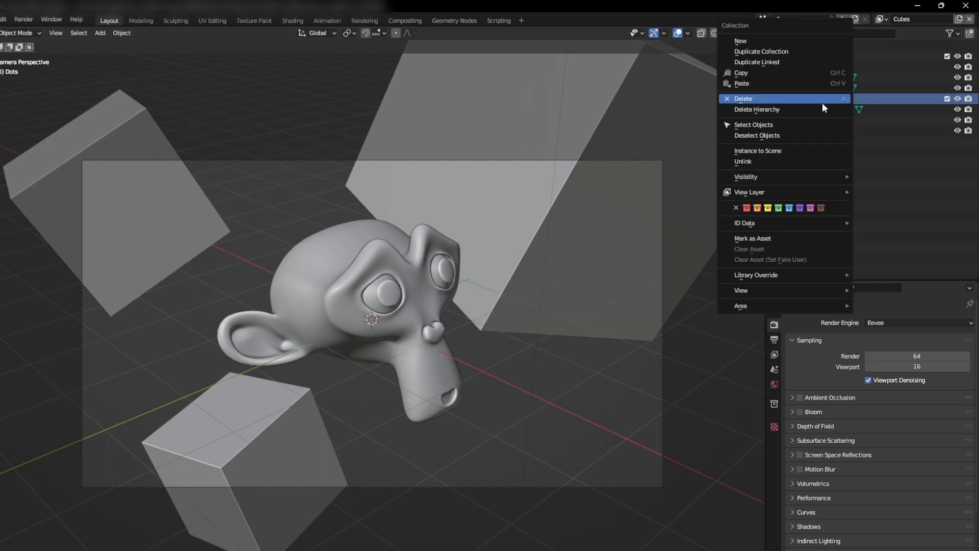
pyautogui.moveTo(803, 188)
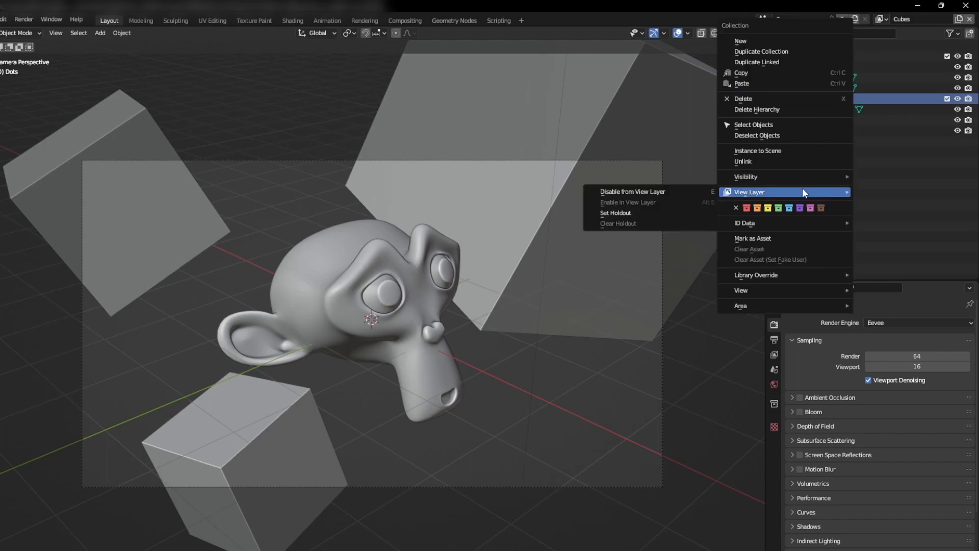
pyautogui.click(665, 192)
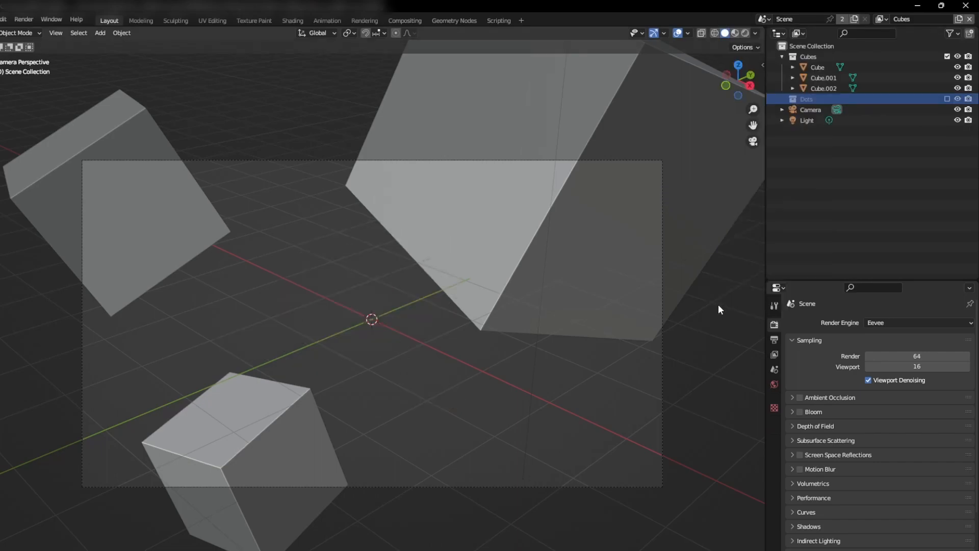
# Step: Switch to the Dots view layer to check it, then return to the Cubes layer
pyautogui.click(881, 19)
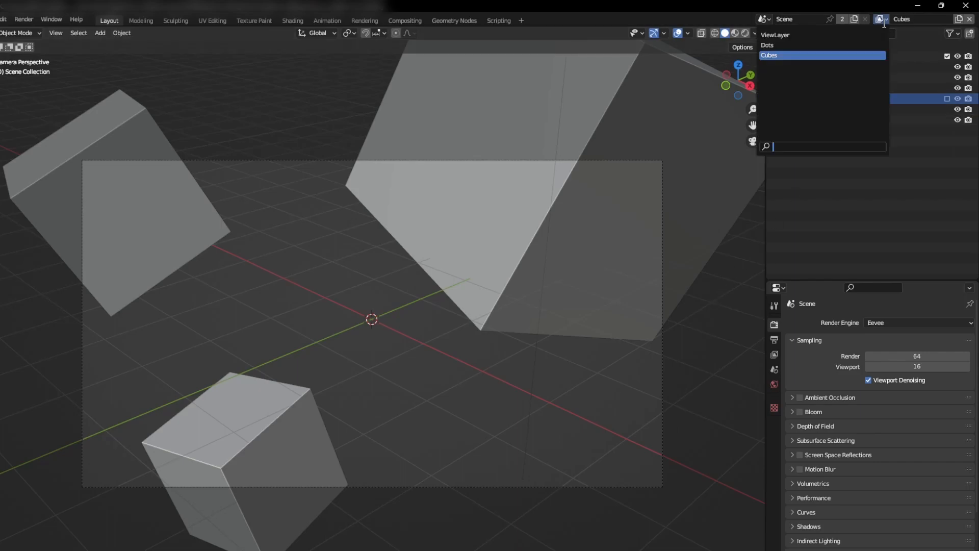
pyautogui.click(824, 46)
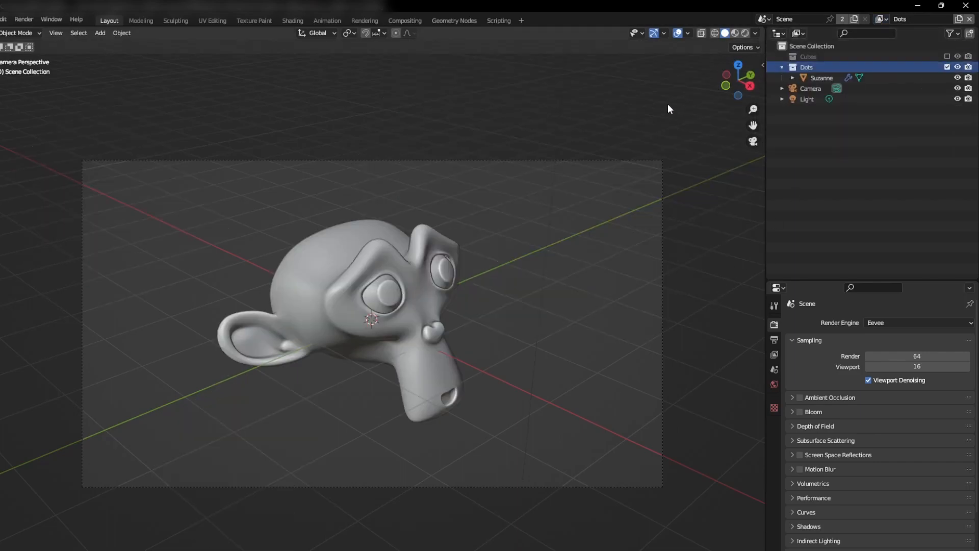
pyautogui.click(883, 21)
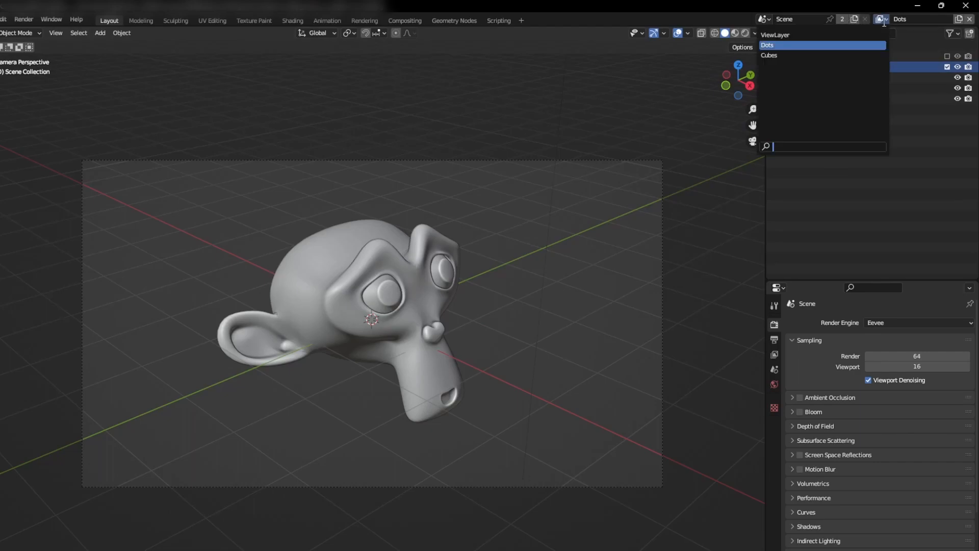
pyautogui.click(818, 55)
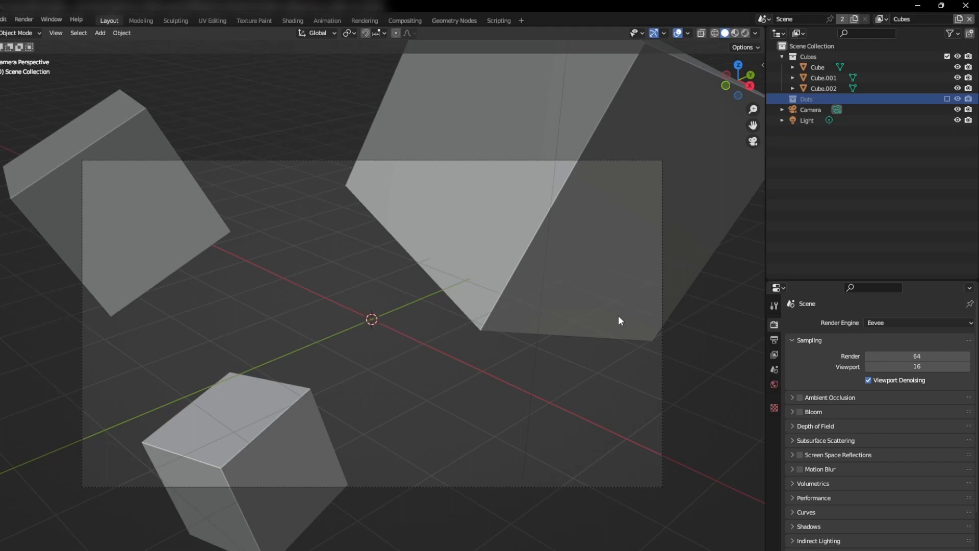
# Step: Scroll down the Render Properties and expand the Film settings panel
pyautogui.scroll(-3, 806, 433)
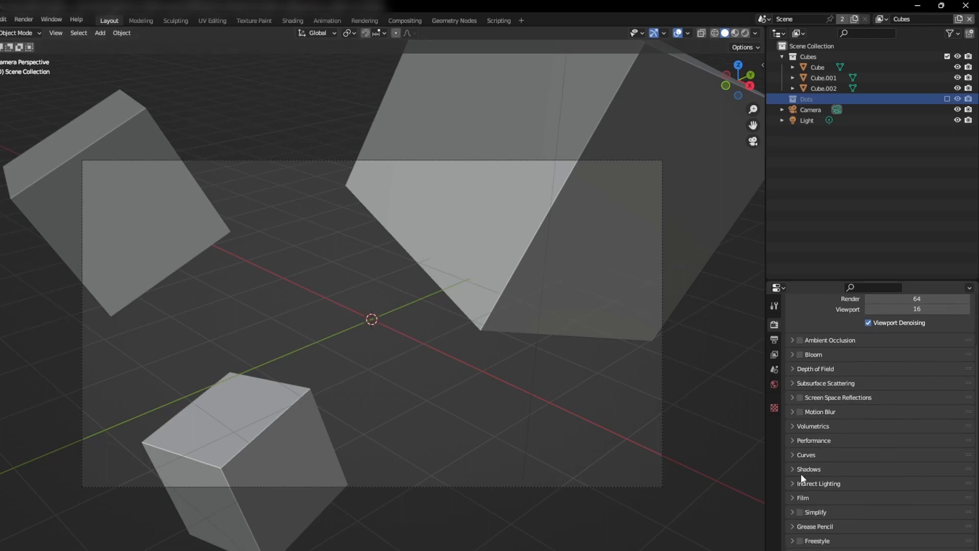
pyautogui.click(795, 499)
pyautogui.scroll(-2, 793, 498)
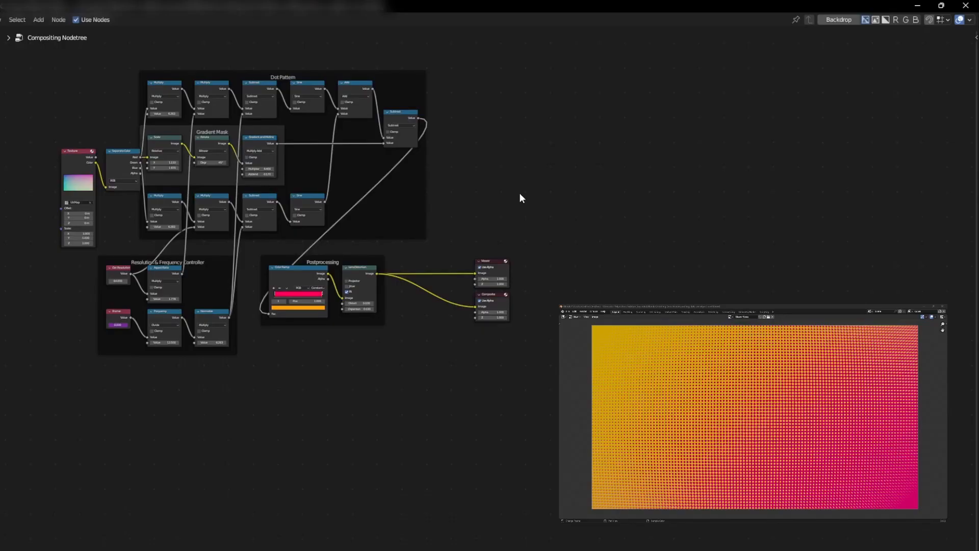
# Step: Add a Render Layers node in free space and set it to the Dots view layer
pyautogui.scroll(1, 594, 133)
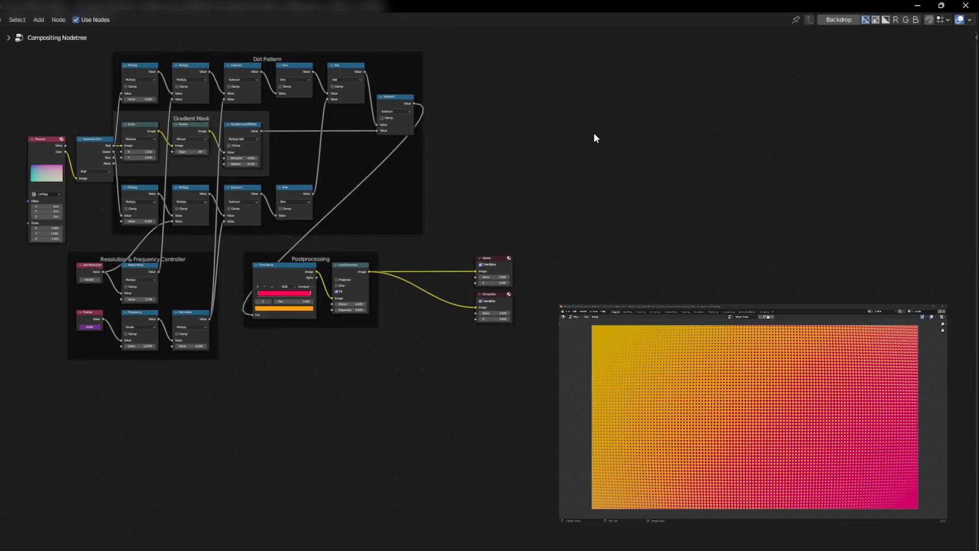
pyautogui.moveTo(589, 296); pyautogui.dragTo(642, 234, button='middle')
pyautogui.scroll(1, 413, 300)
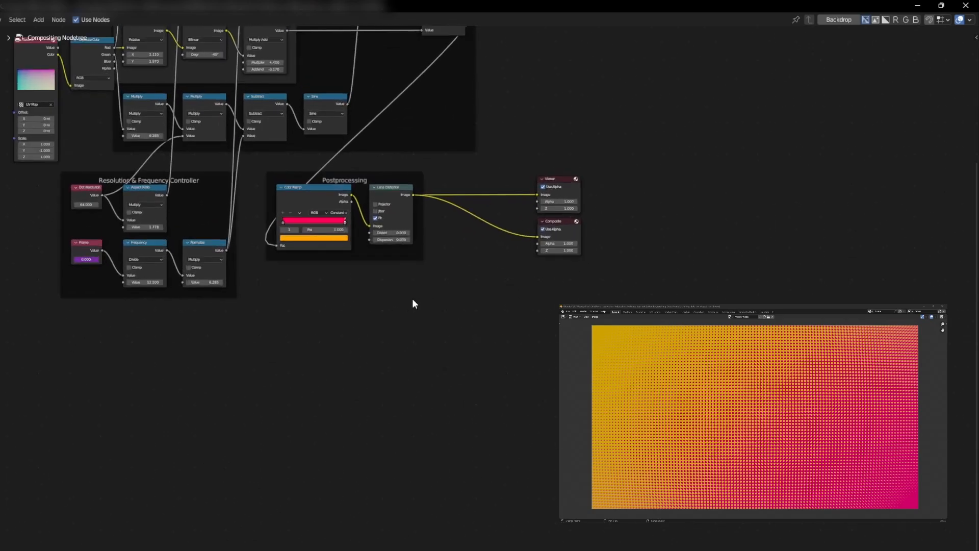
pyautogui.hotkey('shift', 'a')
pyautogui.click(448, 276)
pyautogui.write('render')
pyautogui.press('Return')
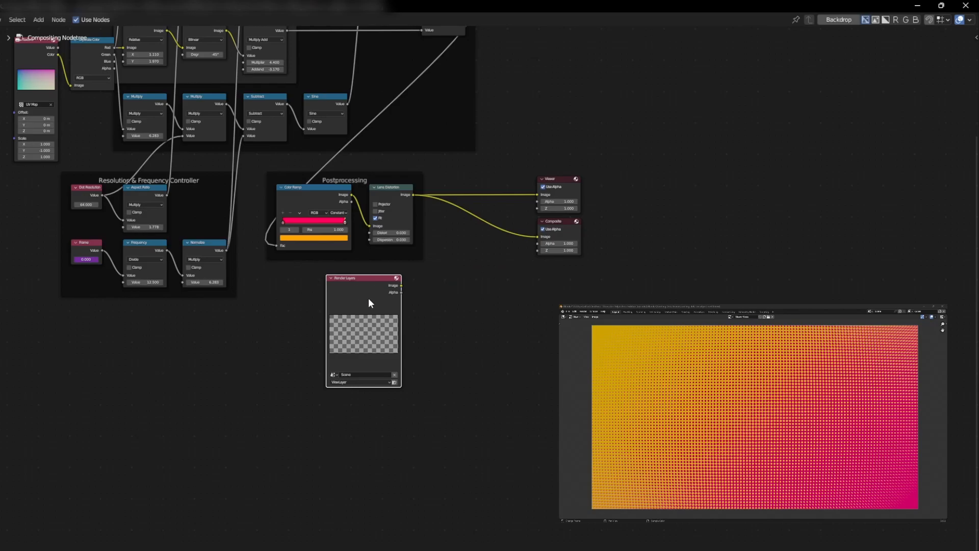
pyautogui.click(341, 381)
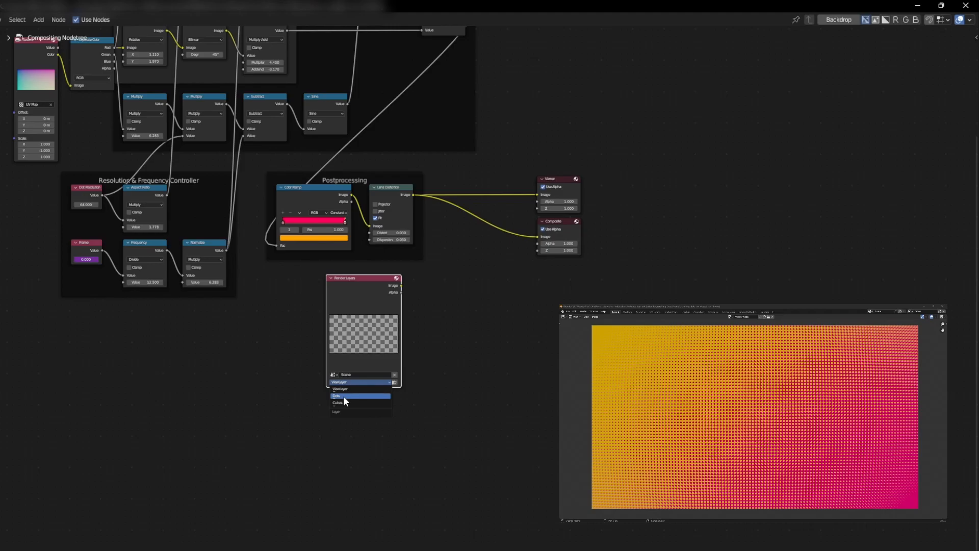
pyautogui.click(344, 396)
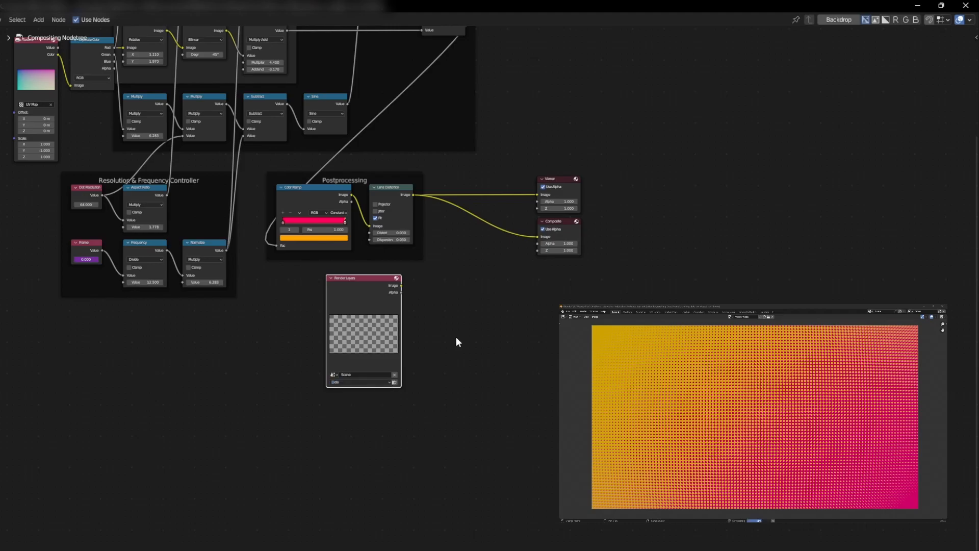
# Step: Link the Dots Image output to the Viewer and Composite, then render with F12
pyautogui.moveTo(402, 285); pyautogui.dragTo(539, 194)
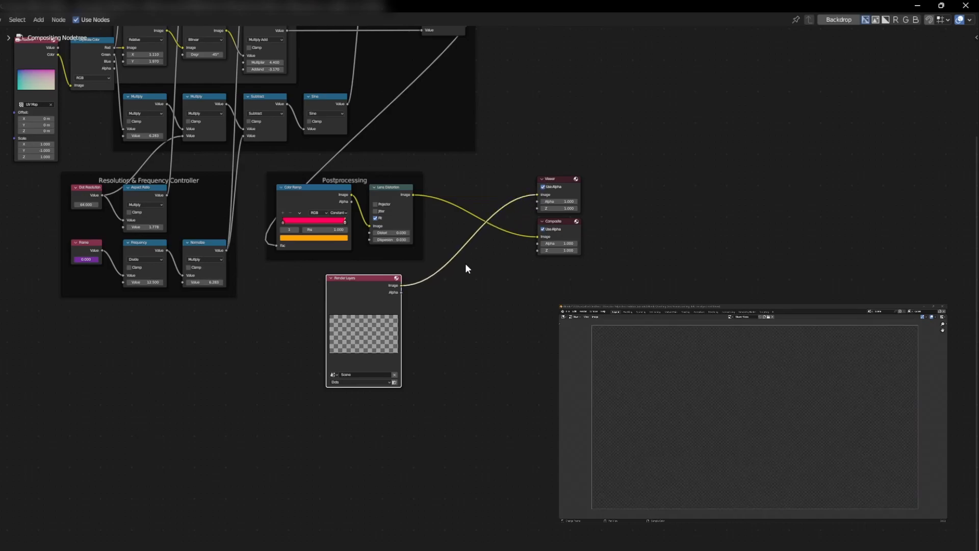
pyautogui.moveTo(402, 285); pyautogui.dragTo(537, 237)
pyautogui.press('F12')
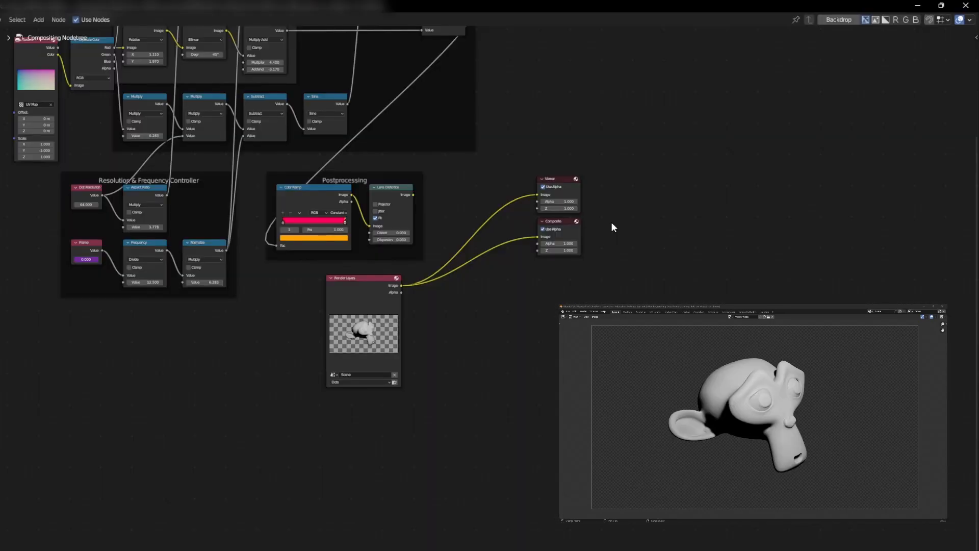
# Step: Insert a Multiply Mix node combining the halftone pattern with the Dots render image
pyautogui.hotkey('shift', 'a')
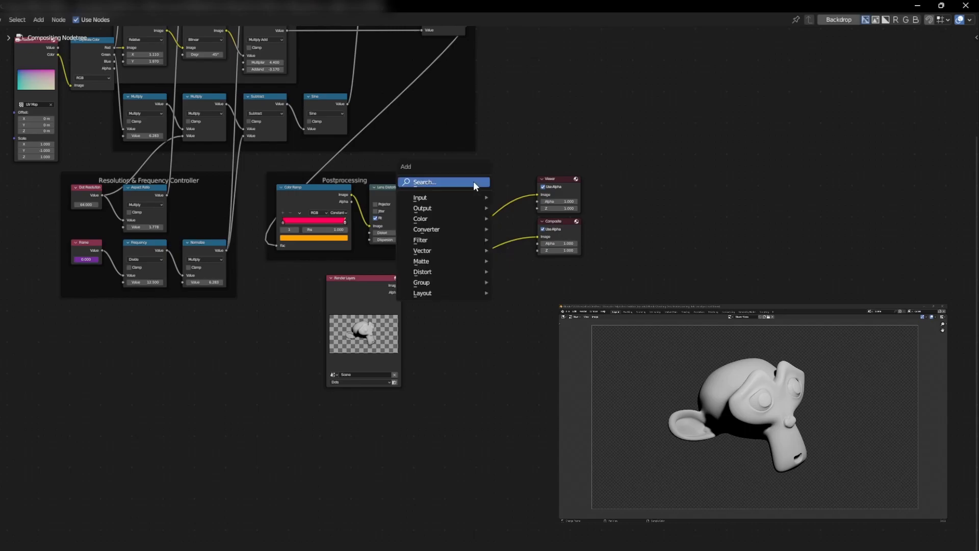
pyautogui.click(474, 181)
pyautogui.write('mix')
pyautogui.press('Return')
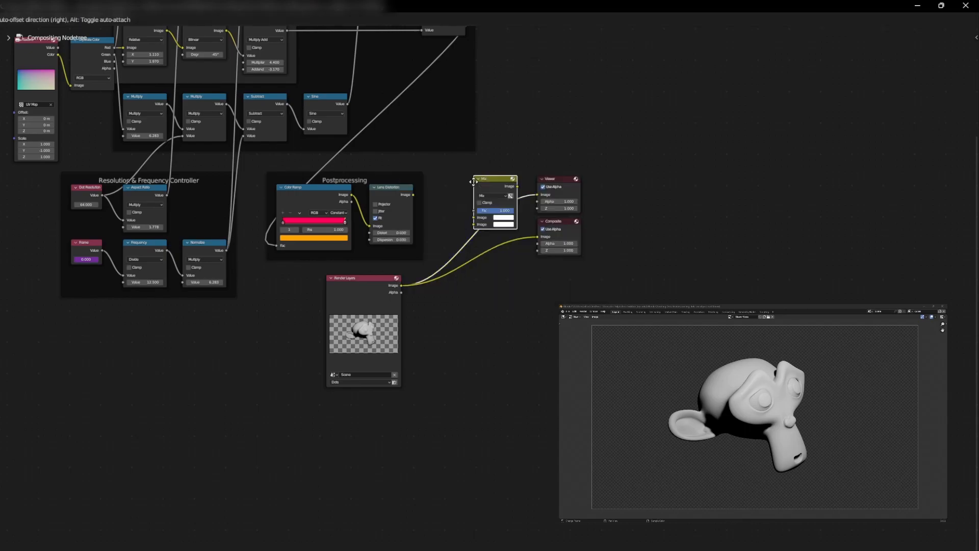
pyautogui.click(478, 195)
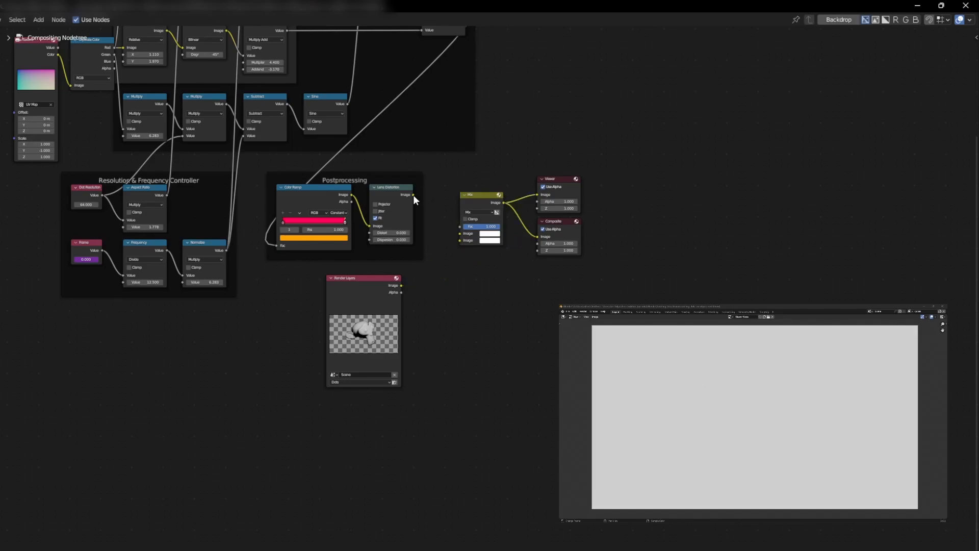
pyautogui.moveTo(413, 195); pyautogui.dragTo(459, 235)
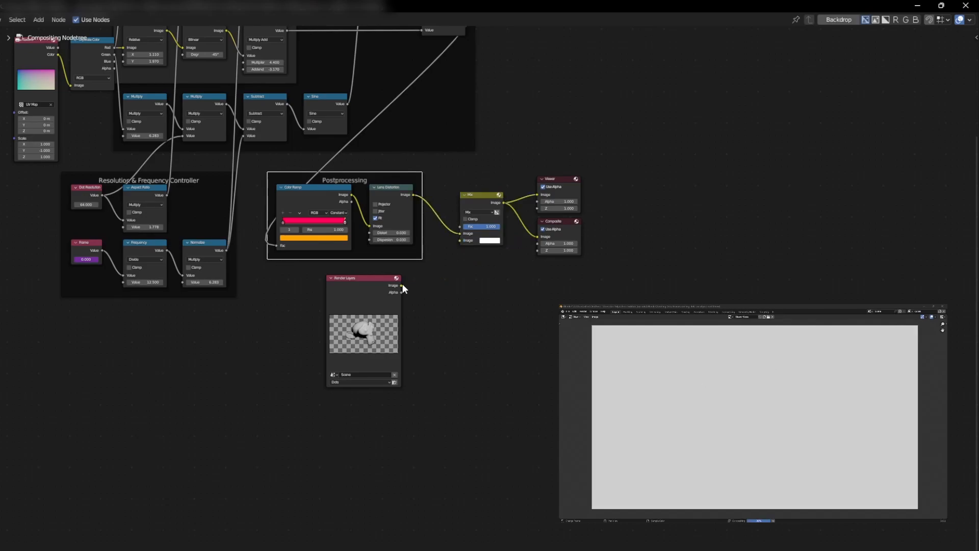
pyautogui.moveTo(403, 284); pyautogui.dragTo(457, 241)
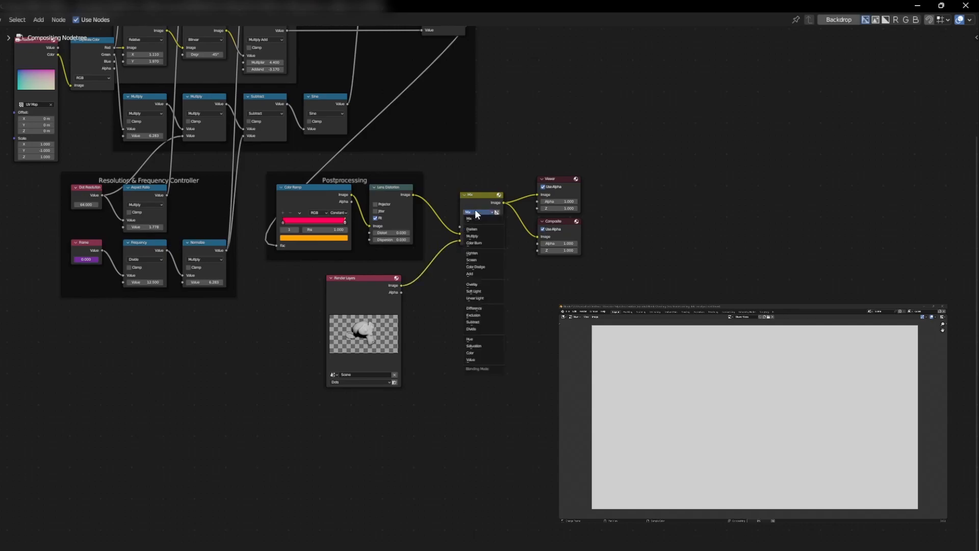
pyautogui.click(476, 211)
pyautogui.click(479, 235)
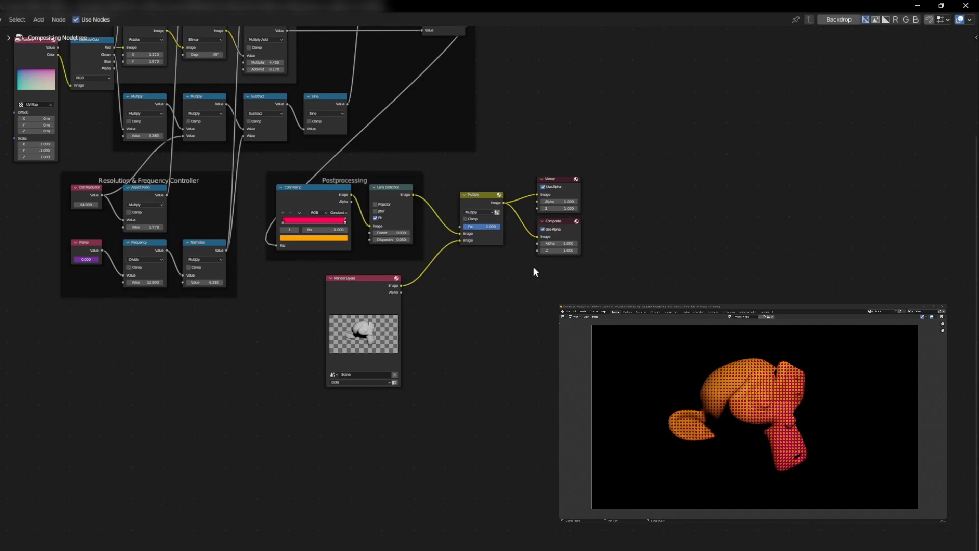
# Step: Move the output nodes right and insert a duplicate of the Multiply node, set to Add
pyautogui.moveTo(531, 158); pyautogui.dragTo(625, 293)
pyautogui.press('g')
pyautogui.click(657, 189)
pyautogui.click(462, 194)
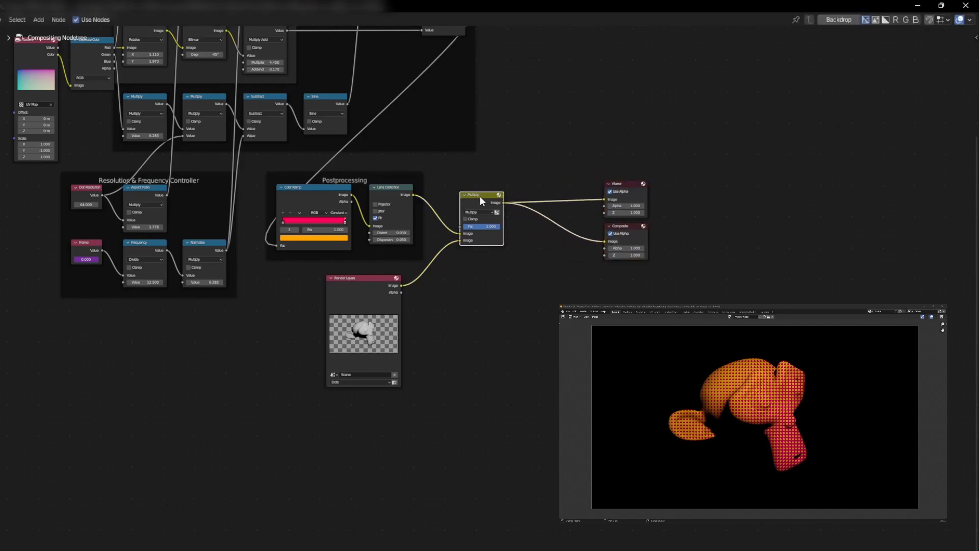
pyautogui.hotkey('shift', 'd')
pyautogui.click(542, 188)
pyautogui.click(546, 204)
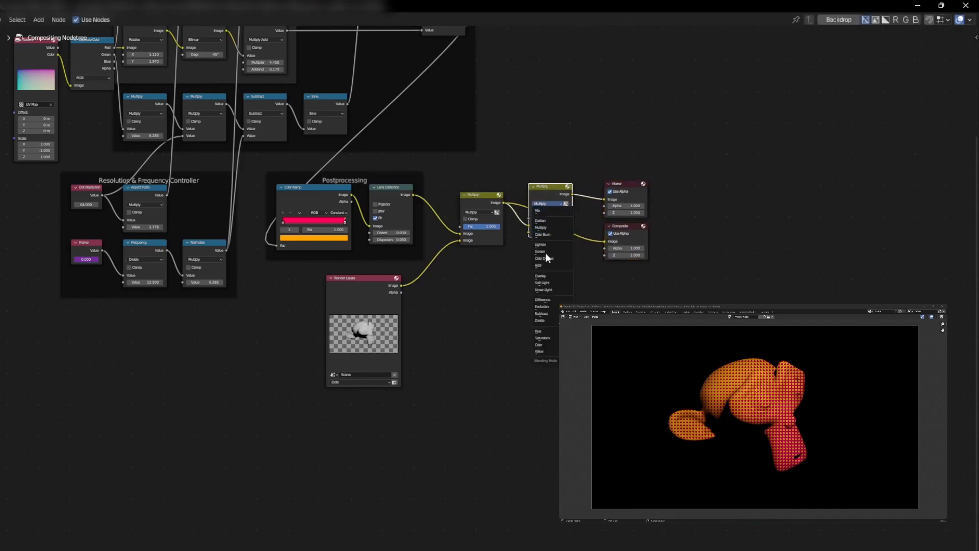
pyautogui.click(546, 266)
# Step: Duplicate the Render Layers node, set it to Cubes, and link its Image into the Add node
pyautogui.click(356, 286)
pyautogui.hotkey('shift', 'd')
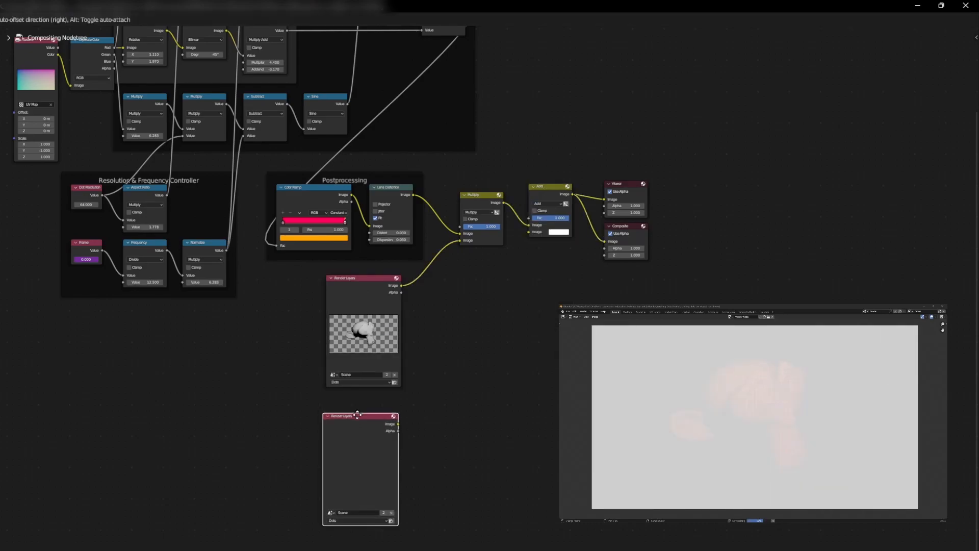
pyautogui.click(359, 406)
pyautogui.click(354, 496)
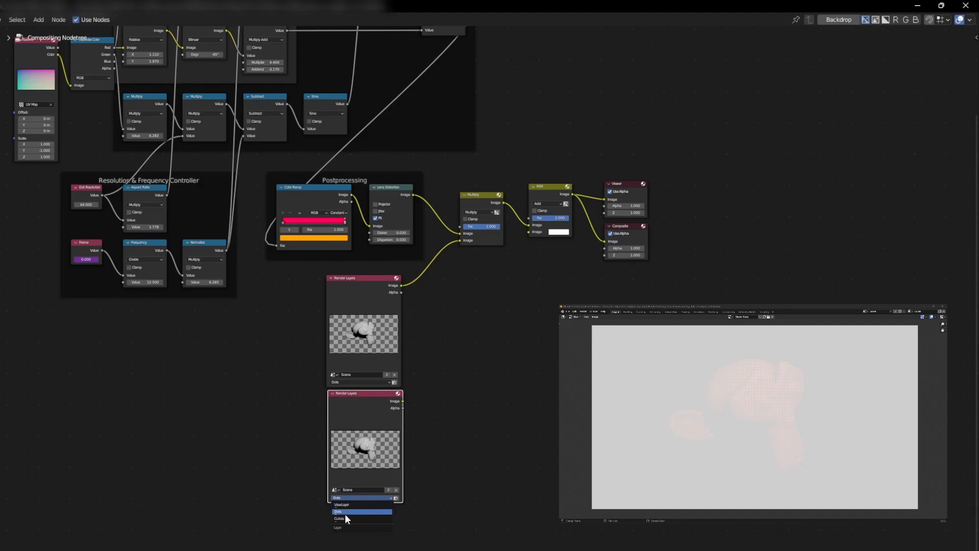
pyautogui.click(341, 518)
pyautogui.moveTo(403, 401); pyautogui.dragTo(527, 232)
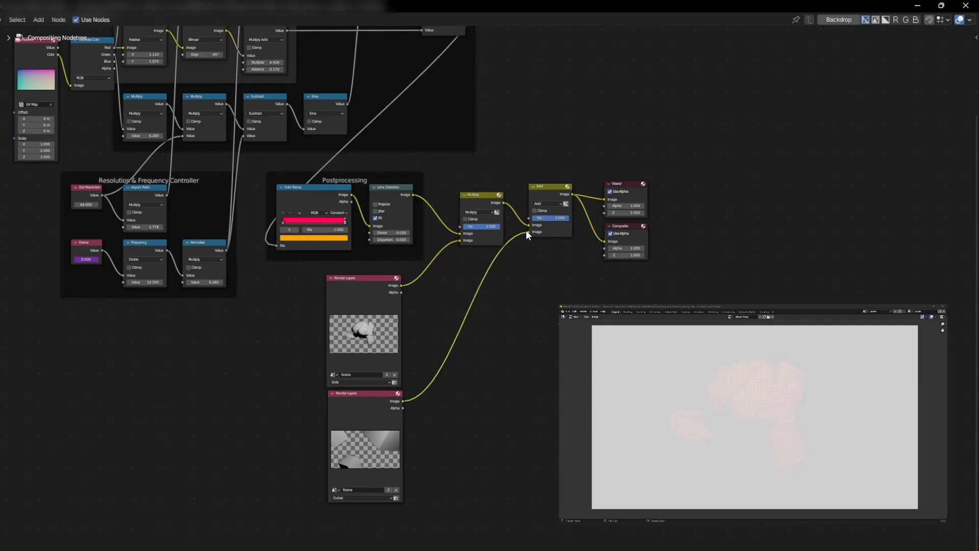
pyautogui.click(763, 386)
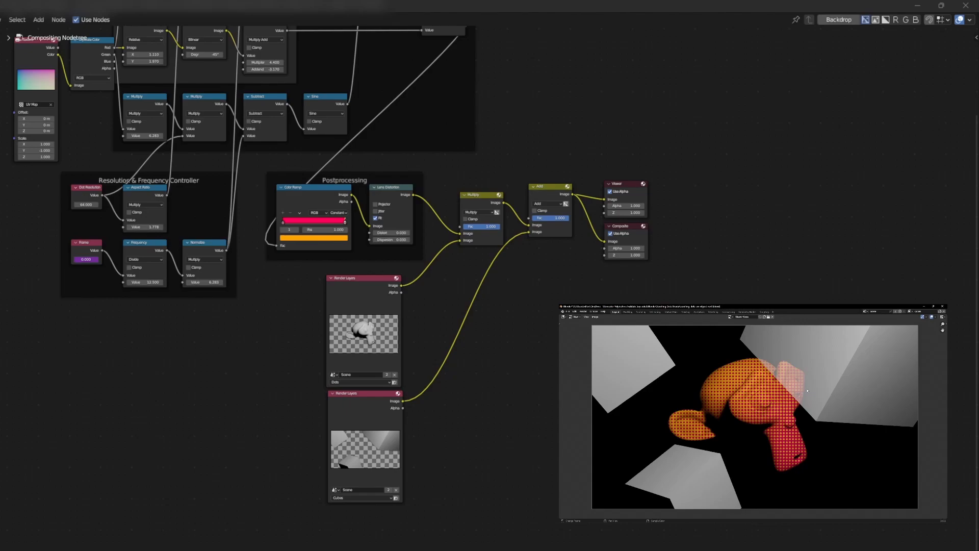
# Step: Connect the Dots Render Layers Alpha output to both the Viewer and Composite inputs
pyautogui.click(364, 331)
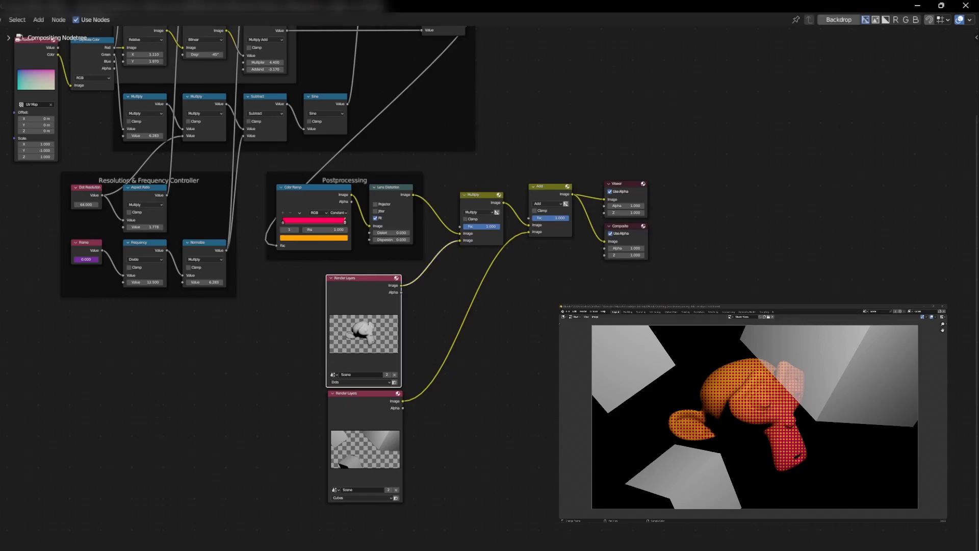
pyautogui.moveTo(403, 292); pyautogui.dragTo(529, 225)
pyautogui.moveTo(404, 292); pyautogui.dragTo(605, 242)
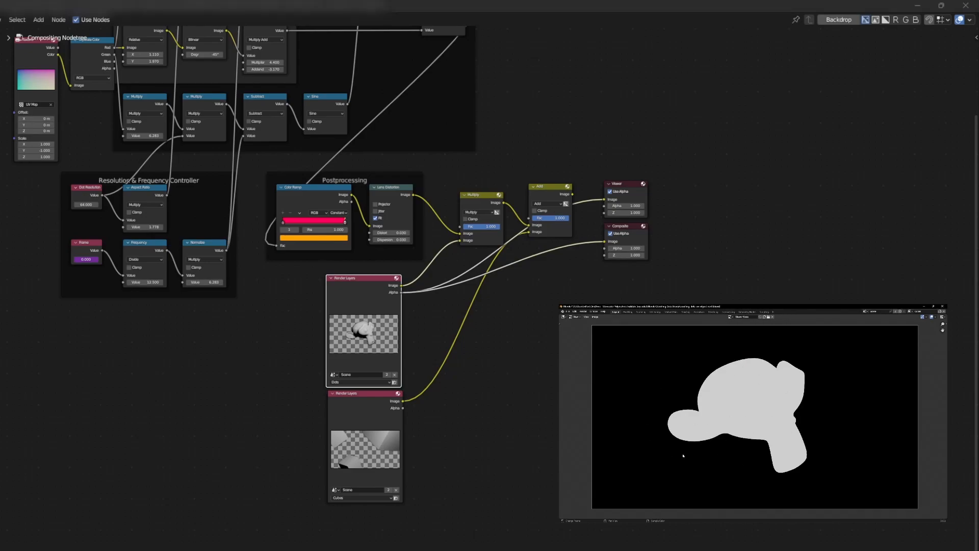
# Step: Insert an Invert Color node on the Dots alpha link and reposition it
pyautogui.click(535, 324)
pyautogui.hotkey('shift', 'a')
pyautogui.click(500, 324)
pyautogui.write('invert')
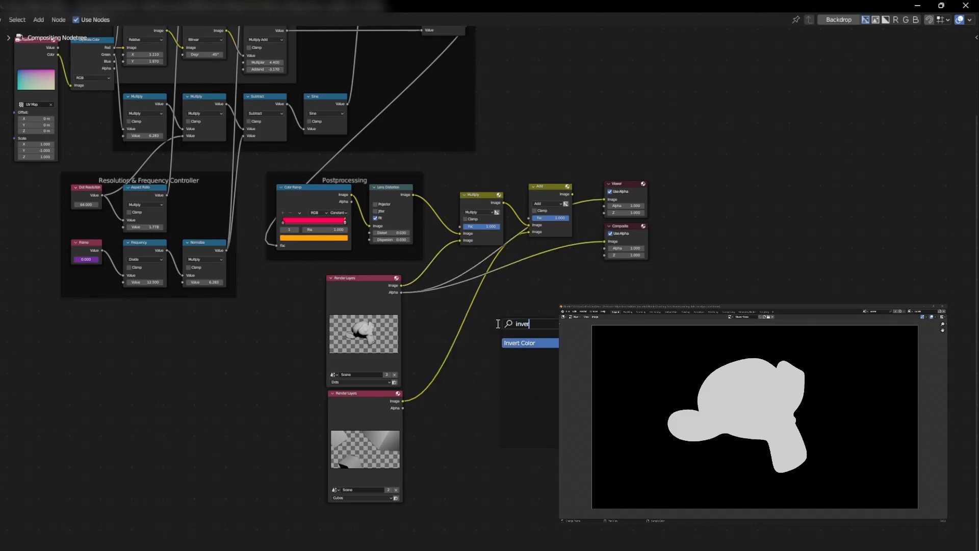
pyautogui.press('Return')
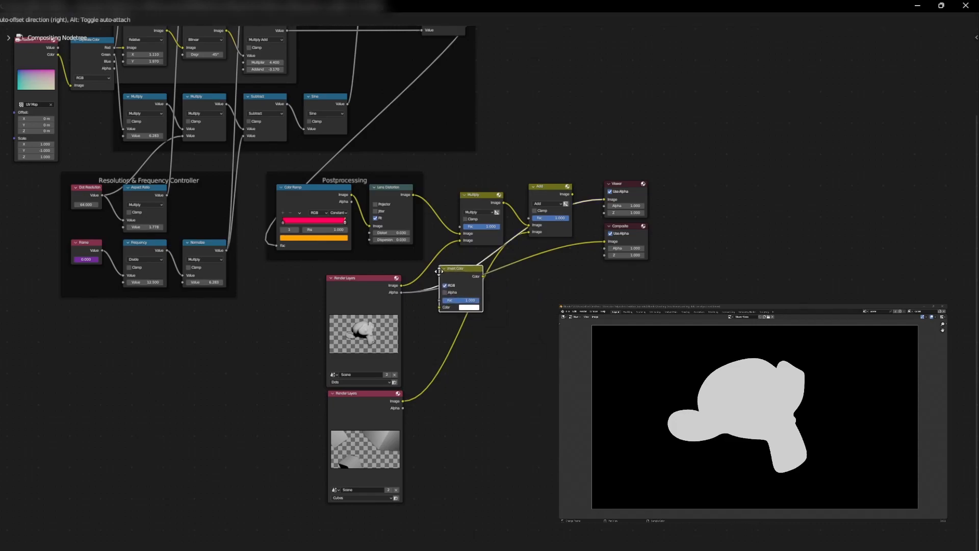
pyautogui.click(427, 274)
pyautogui.press('g')
pyautogui.click(437, 319)
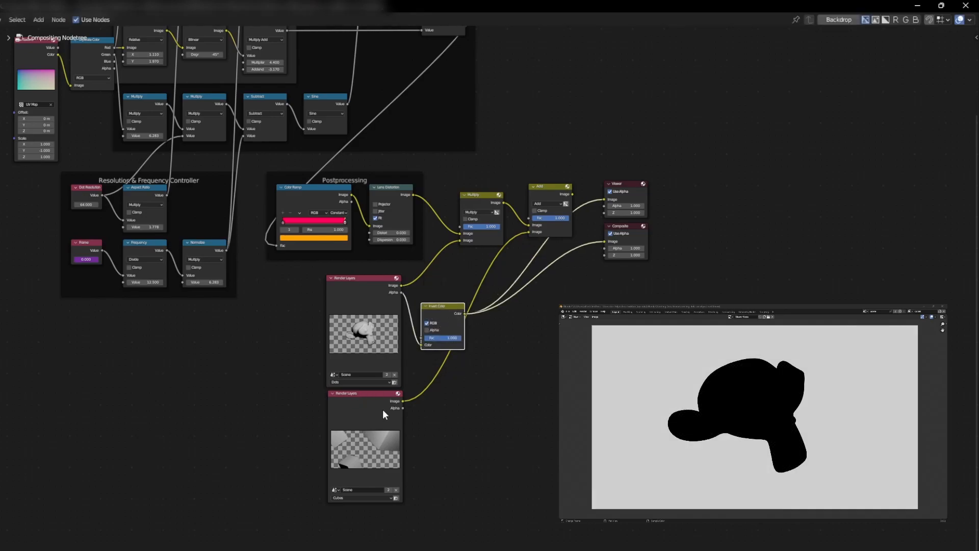
# Step: Multiply the inverted alpha with the Cubes render and feed it into the Add node
pyautogui.click(480, 194)
pyautogui.hotkey('shift', 'd')
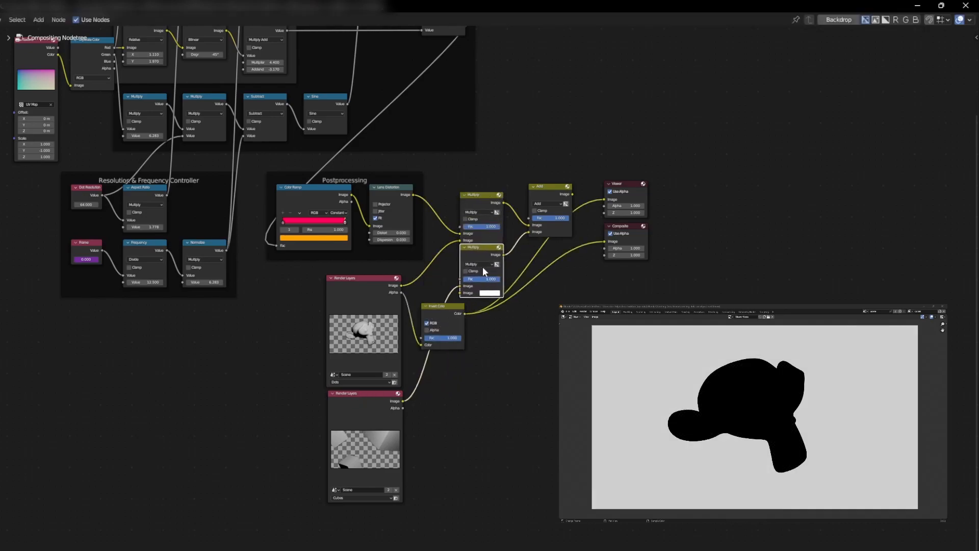
pyautogui.click(513, 373)
pyautogui.moveTo(465, 313); pyautogui.dragTo(491, 389)
pyautogui.moveTo(403, 401); pyautogui.dragTo(491, 398)
pyautogui.moveTo(535, 359); pyautogui.dragTo(605, 241)
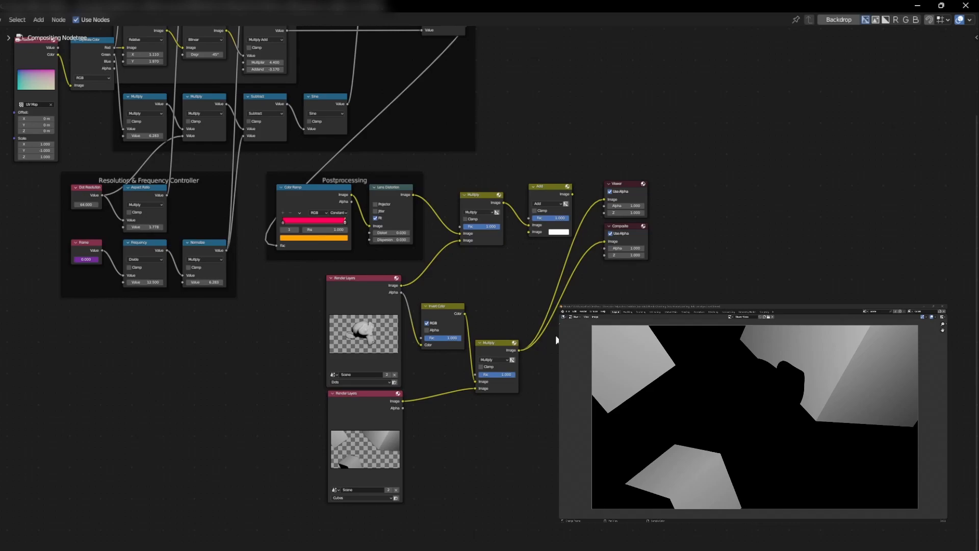
pyautogui.moveTo(519, 350); pyautogui.dragTo(529, 233)
pyautogui.moveTo(573, 194); pyautogui.dragTo(603, 200)
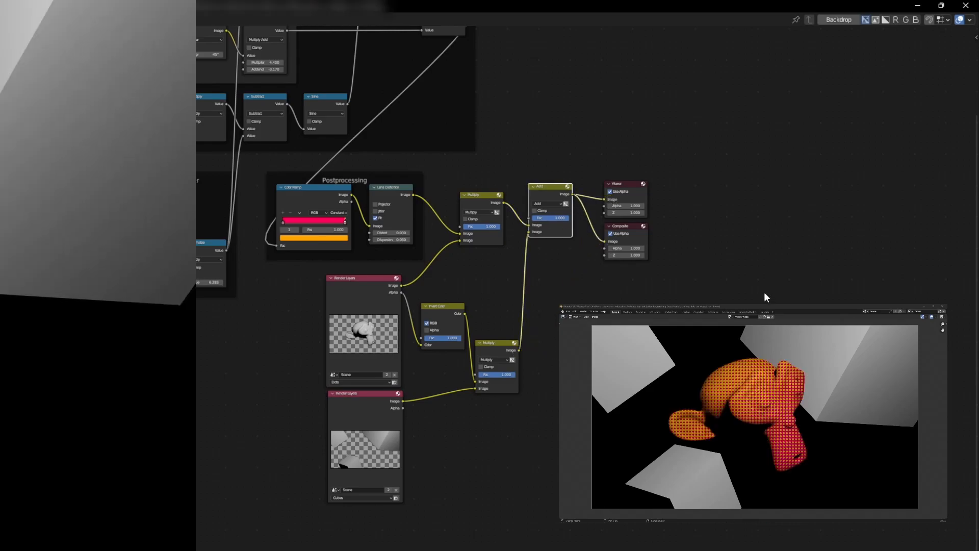